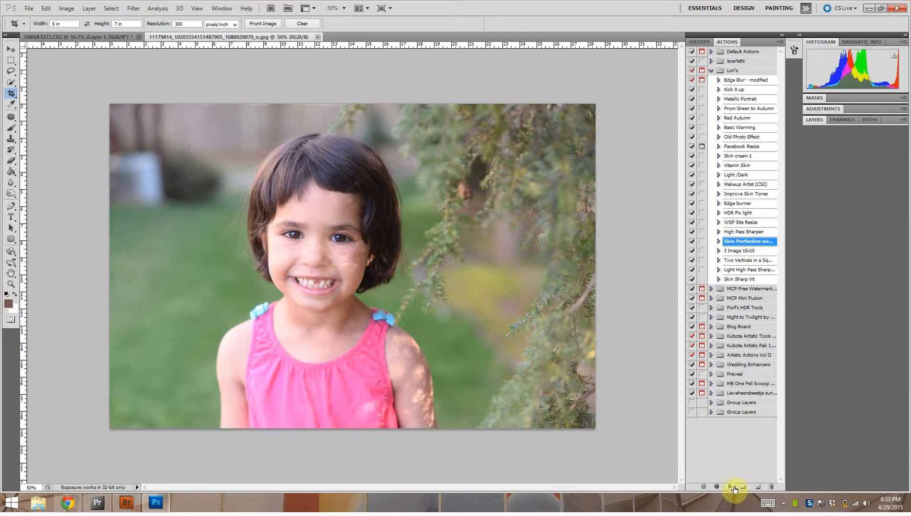
- Run the selected Skin Perfection action on the portrait and show its layer stack
{"action": "left_click", "coordinate": [734, 487]}
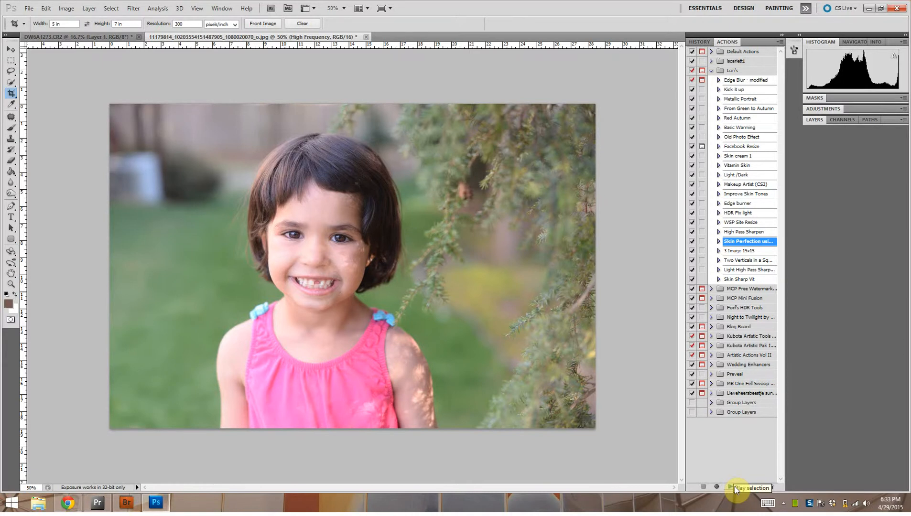
{"action": "left_click", "coordinate": [819, 119]}
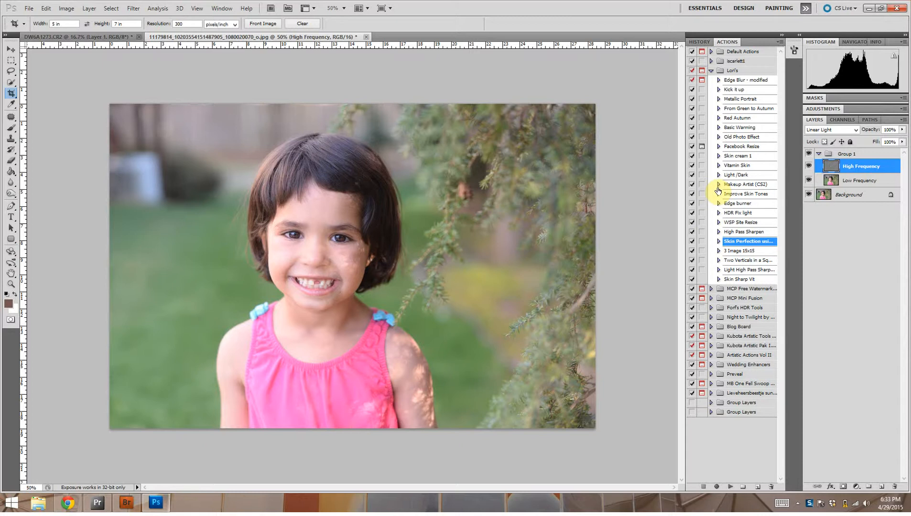
- Set up the Clone Stamp with a 53 px brush for retouching the face on the High Frequency layer
{"action": "key", "text": "ctrl+plus"}
{"action": "key", "text": "ctrl+plus"}
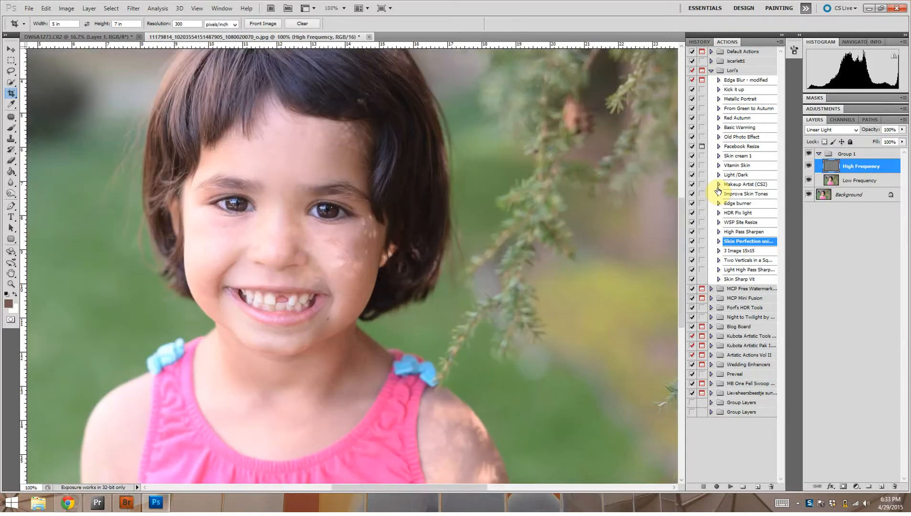
{"action": "key", "text": "ctrl+plus"}
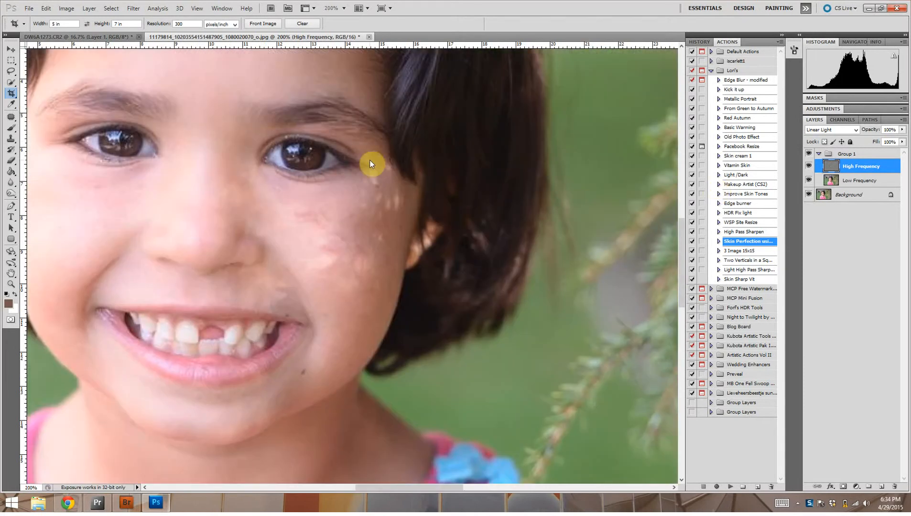
{"action": "left_click_drag", "start_coordinate": [193, 236], "coordinate": [320, 289]}
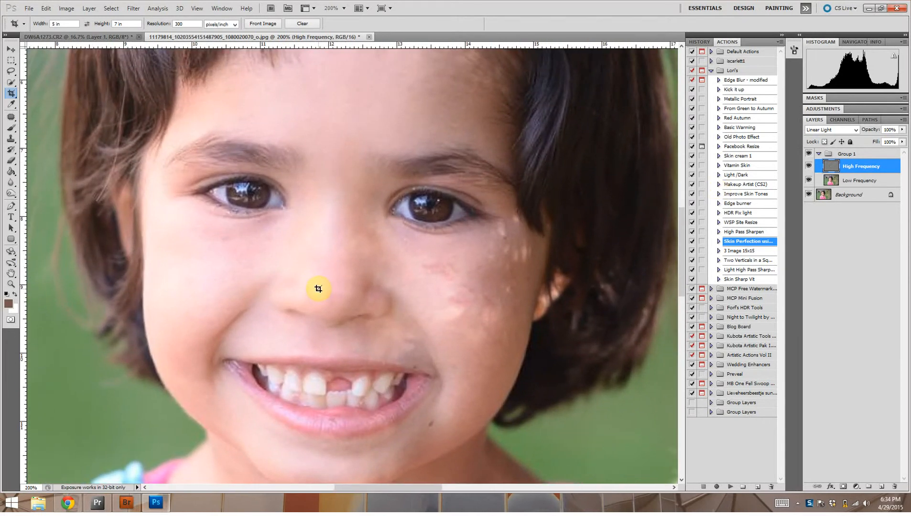
{"action": "key", "text": "ctrl+minus"}
{"action": "key", "text": "ctrl+plus"}
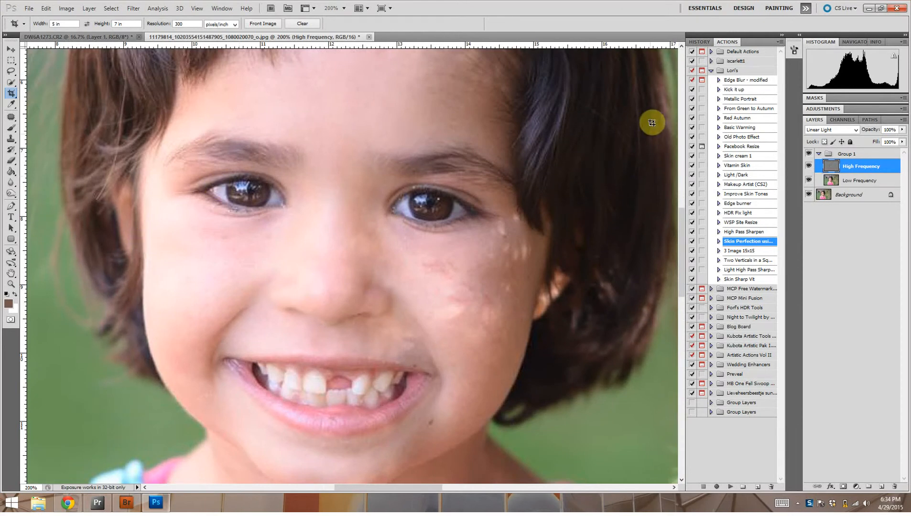
{"action": "left_click", "coordinate": [11, 141]}
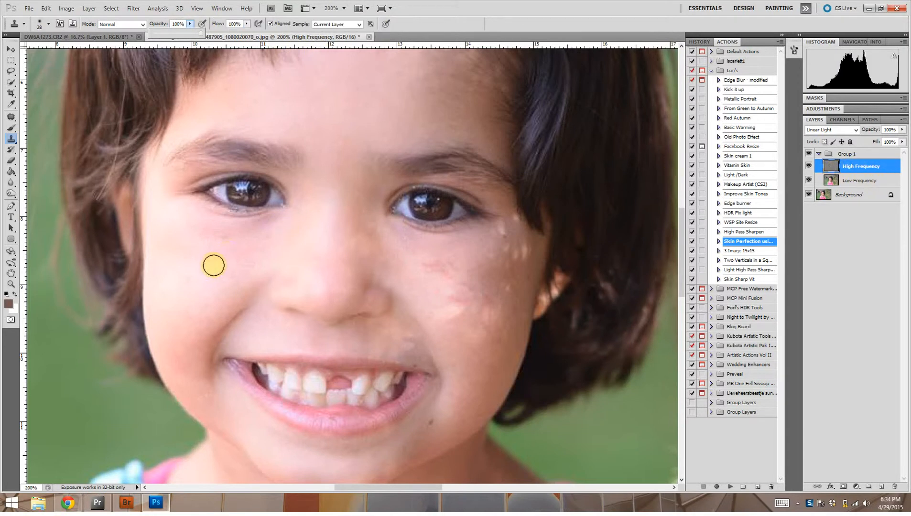
{"action": "left_click", "coordinate": [49, 23]}
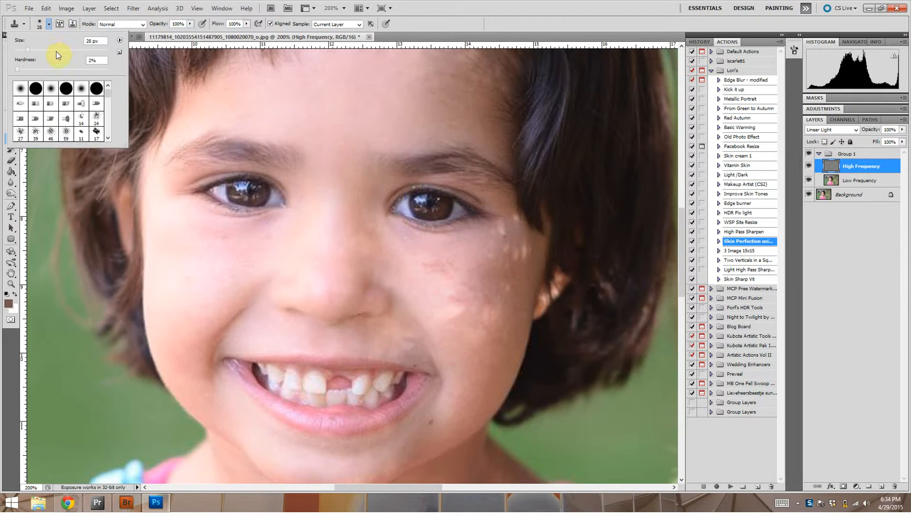
{"action": "left_click", "coordinate": [48, 50]}
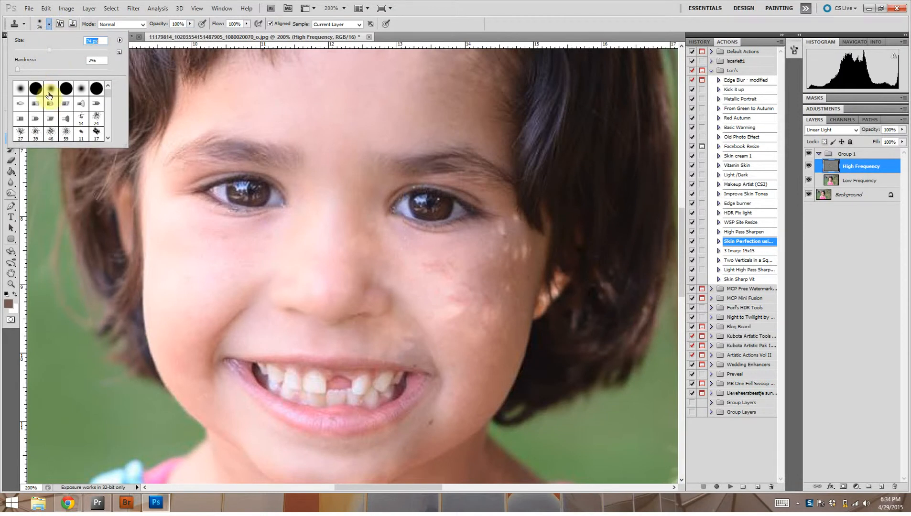
{"action": "left_click", "coordinate": [39, 49]}
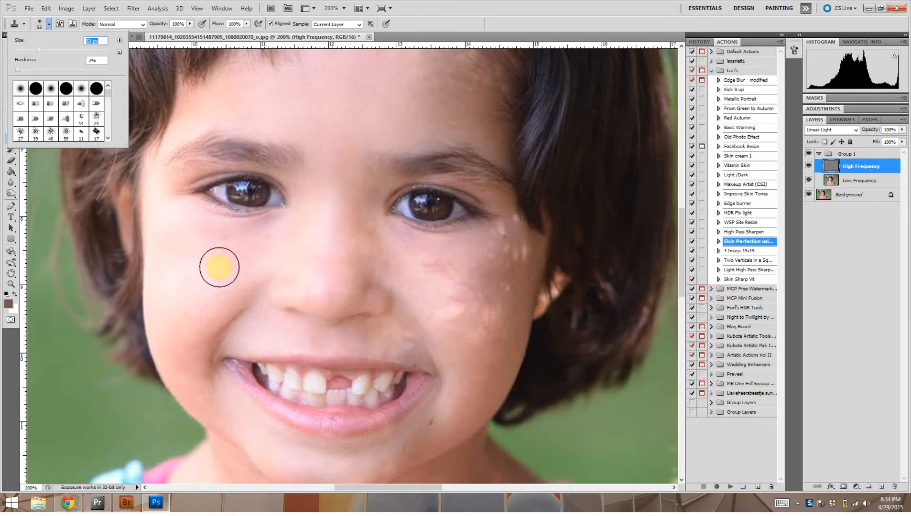
{"action": "left_click", "coordinate": [219, 262]}
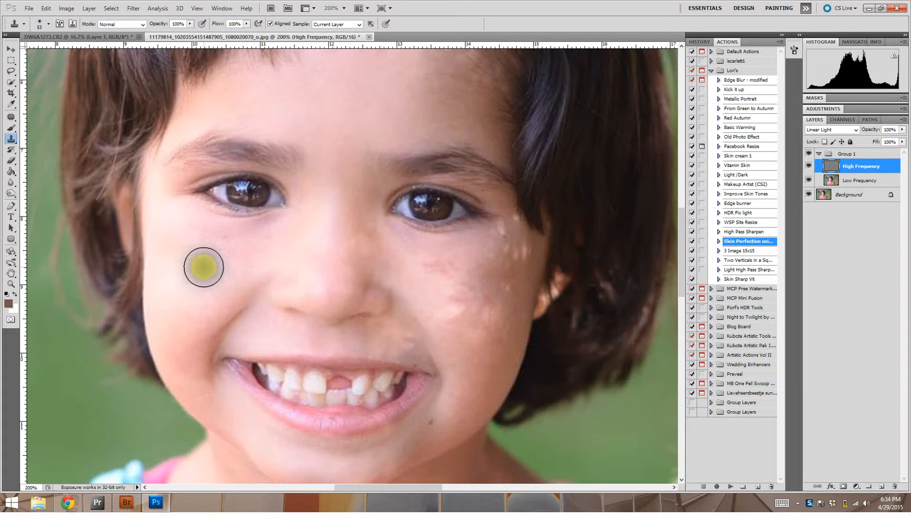
- Clone clean skin from the evenly lit cheek over the blotchy light patches on the opposite cheek
{"action": "left_click", "coordinate": [203, 267], "text": "alt"}
{"action": "mouse_move", "coordinate": [429, 271]}
{"action": "left_mouse_down"}
{"action": "mouse_move", "coordinate": [446, 291]}
{"action": "mouse_move", "coordinate": [449, 313]}
{"action": "mouse_move", "coordinate": [496, 271]}
{"action": "left_mouse_up"}
{"action": "left_click", "coordinate": [196, 259], "text": "alt"}
{"action": "mouse_move", "coordinate": [209, 258]}
{"action": "left_mouse_down"}
{"action": "mouse_move", "coordinate": [214, 303]}
{"action": "mouse_move", "coordinate": [233, 318]}
{"action": "left_mouse_up"}
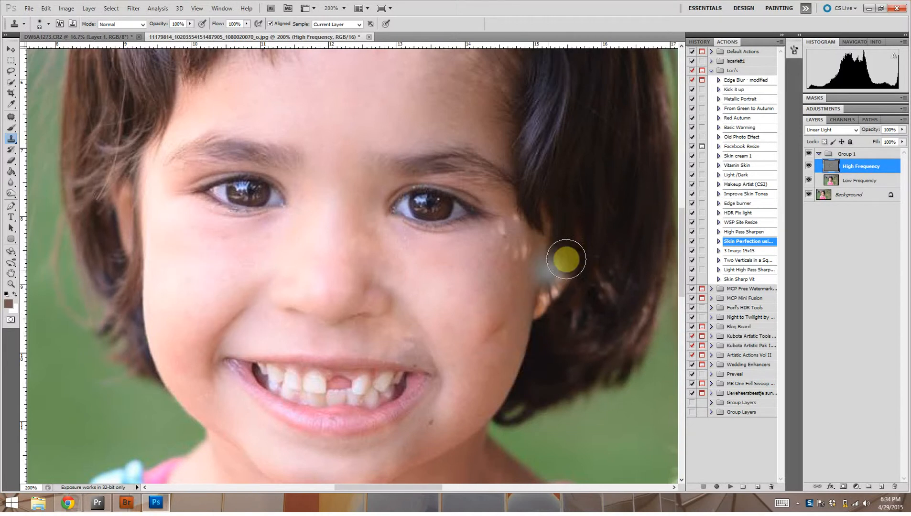
{"action": "left_click", "coordinate": [495, 332]}
{"action": "left_click", "coordinate": [497, 319]}
{"action": "left_click", "coordinate": [198, 266], "text": "alt"}
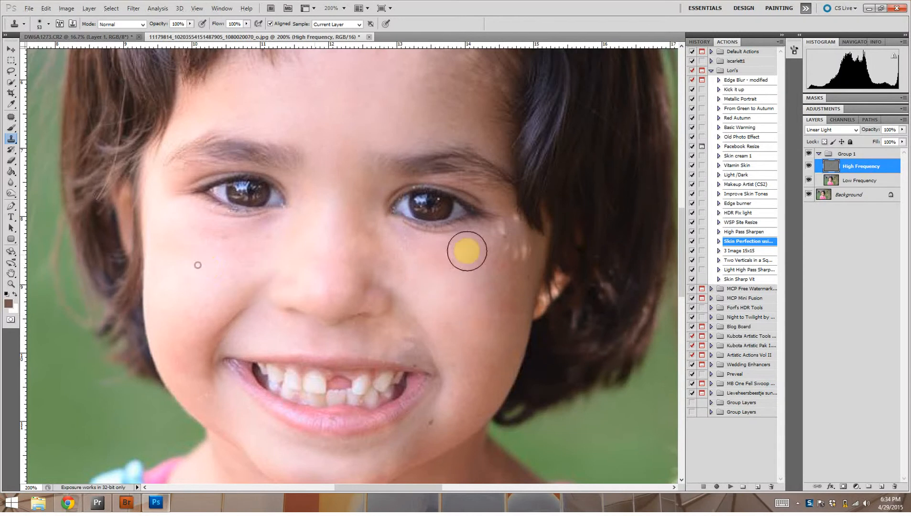
- Clone clean cheek skin over the remaining bright spots beside the outer eye and along the lower cheek
{"action": "mouse_move", "coordinate": [506, 238]}
{"action": "left_mouse_down"}
{"action": "mouse_move", "coordinate": [521, 261]}
{"action": "mouse_move", "coordinate": [508, 230]}
{"action": "left_mouse_up"}
{"action": "left_click", "coordinate": [209, 277], "text": "alt"}
{"action": "left_click", "coordinate": [494, 310]}
{"action": "left_click", "coordinate": [199, 280], "text": "alt"}
{"action": "left_click", "coordinate": [478, 353]}
{"action": "left_click", "coordinate": [471, 293]}
{"action": "left_click", "coordinate": [205, 262], "text": "alt"}
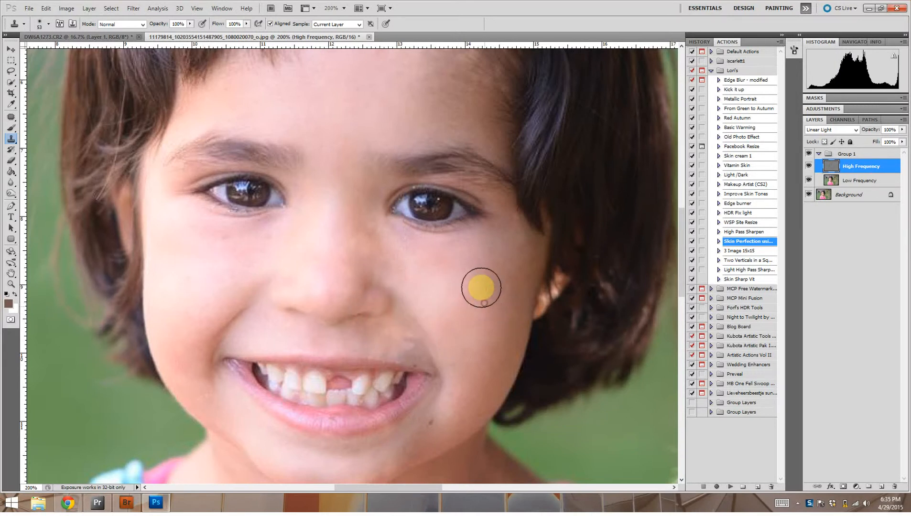
{"action": "left_click", "coordinate": [478, 299]}
- Reduce the clone brush to 32 px and cover the light patch above the corner of the mouth
{"action": "scroll", "coordinate": [475, 271], "scroll_direction": "down", "scroll_amount": 3}
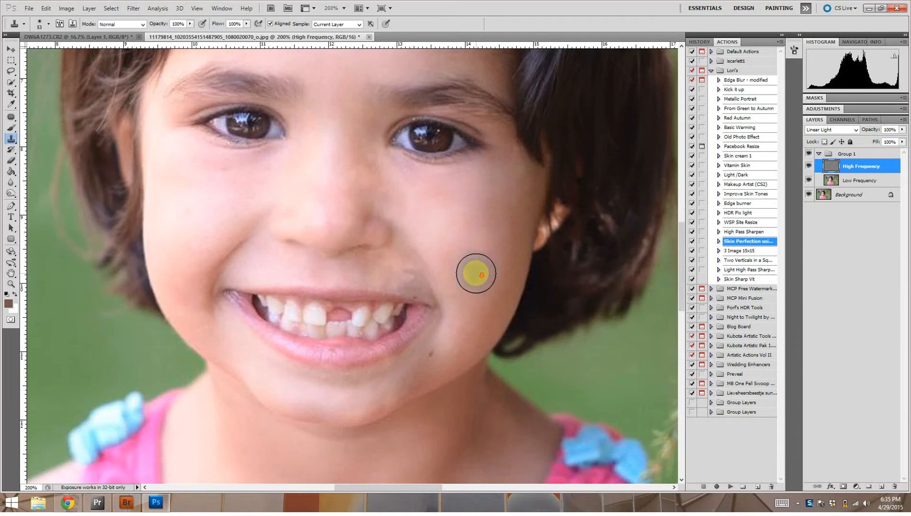
{"action": "left_click", "coordinate": [48, 24]}
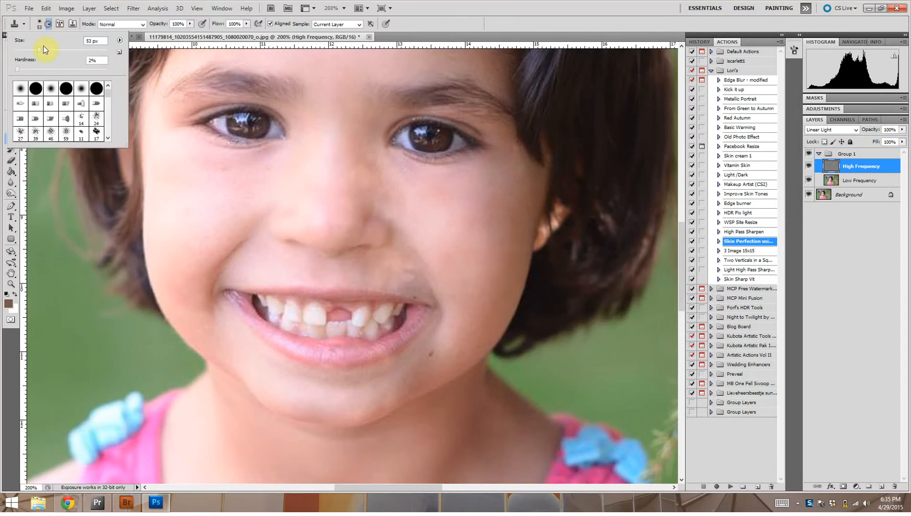
{"action": "left_click", "coordinate": [31, 51]}
{"action": "left_click", "coordinate": [203, 211]}
{"action": "left_click", "coordinate": [401, 282]}
{"action": "left_click", "coordinate": [407, 273], "text": "alt"}
{"action": "left_click", "coordinate": [411, 284]}
{"action": "left_click", "coordinate": [405, 269], "text": "alt"}
{"action": "scroll", "coordinate": [409, 263], "scroll_direction": "down", "scroll_amount": 3}
{"action": "scroll", "coordinate": [411, 261], "scroll_direction": "up", "scroll_amount": 3}
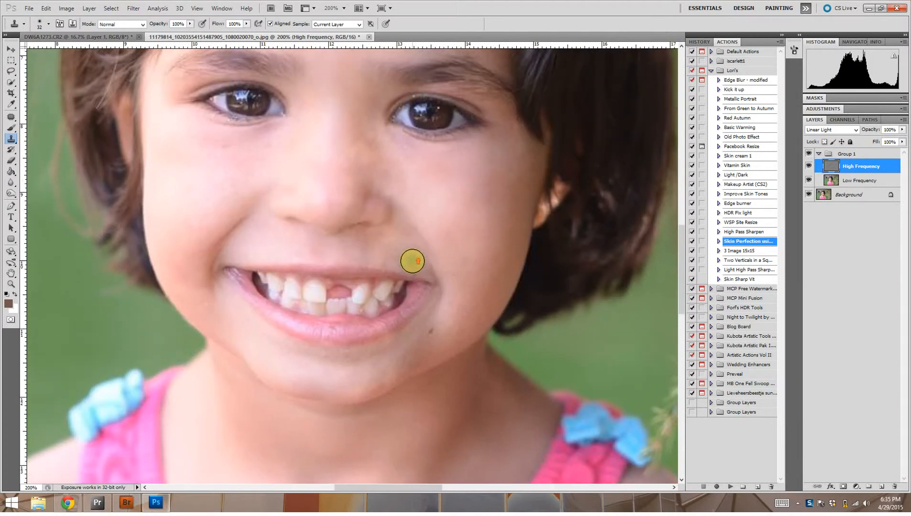
- Clone smooth forehead skin over the dappled light spots near the hairline
{"action": "scroll", "coordinate": [411, 260], "scroll_direction": "up", "scroll_amount": 4}
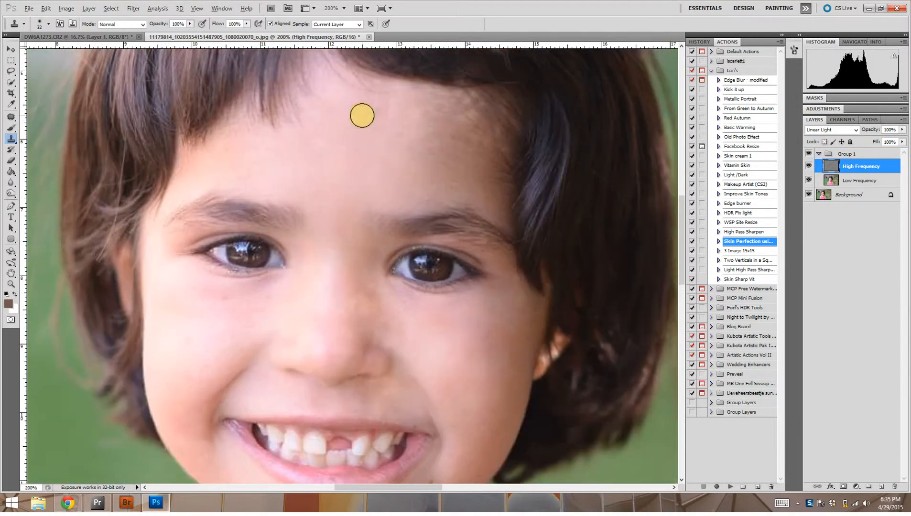
{"action": "left_click_drag", "start_coordinate": [462, 114], "coordinate": [442, 104]}
{"action": "left_click", "coordinate": [373, 139], "text": "alt"}
{"action": "left_click_drag", "start_coordinate": [466, 146], "coordinate": [467, 140]}
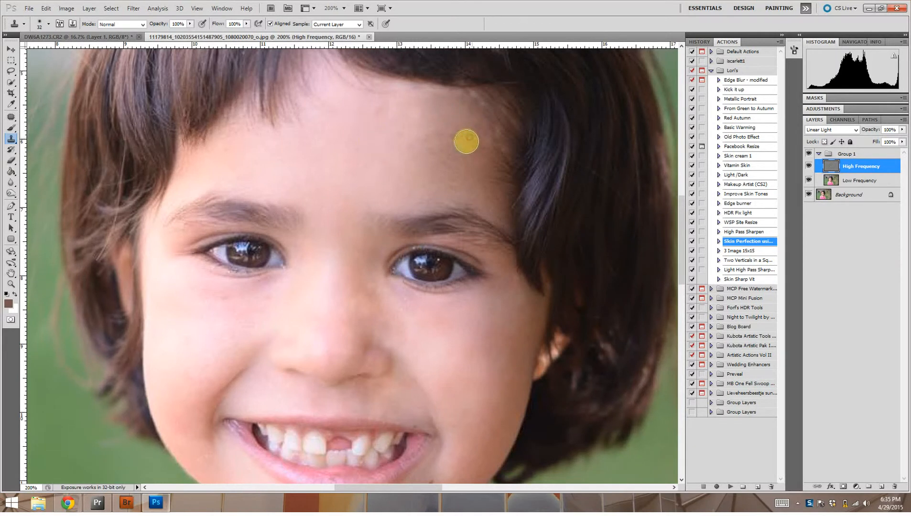
- Retouch the side of the nose and the skin below the adjacent eye with cloned skin, undoing the last stroke
{"action": "scroll", "coordinate": [412, 179], "scroll_direction": "down", "scroll_amount": 2}
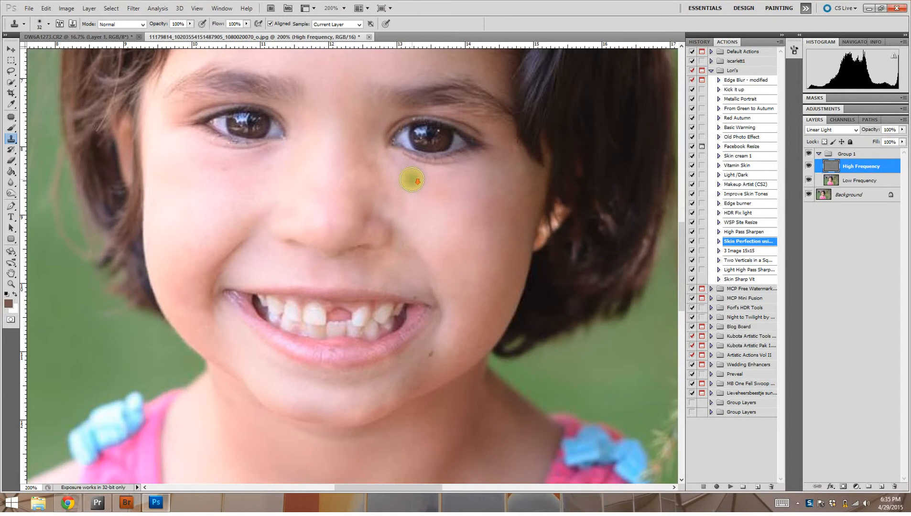
{"action": "left_click", "coordinate": [350, 178], "text": "alt"}
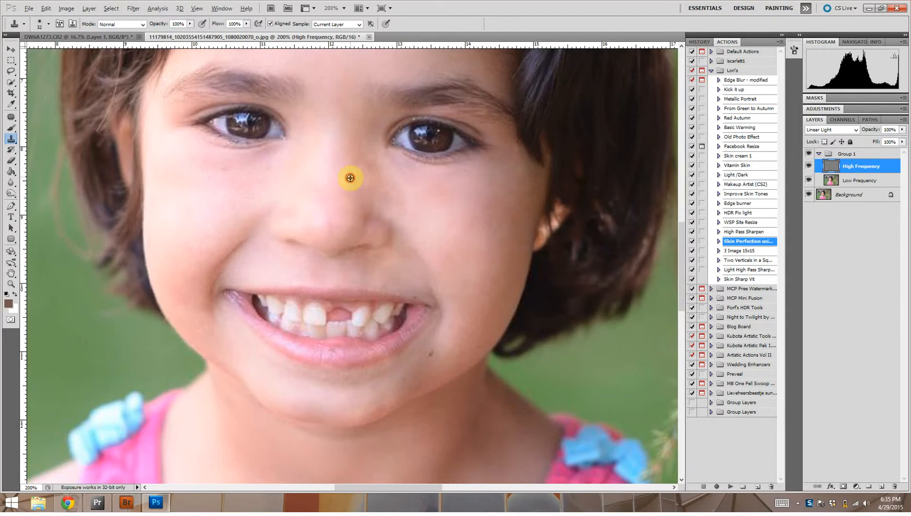
{"action": "mouse_move", "coordinate": [366, 155]}
{"action": "left_mouse_down"}
{"action": "mouse_move", "coordinate": [374, 179]}
{"action": "mouse_move", "coordinate": [353, 189]}
{"action": "mouse_move", "coordinate": [375, 175]}
{"action": "mouse_move", "coordinate": [380, 185]}
{"action": "mouse_move", "coordinate": [403, 186]}
{"action": "mouse_move", "coordinate": [386, 192]}
{"action": "mouse_move", "coordinate": [381, 177]}
{"action": "mouse_move", "coordinate": [395, 198]}
{"action": "mouse_move", "coordinate": [401, 195]}
{"action": "mouse_move", "coordinate": [390, 174]}
{"action": "mouse_move", "coordinate": [397, 194]}
{"action": "mouse_move", "coordinate": [436, 188]}
{"action": "mouse_move", "coordinate": [363, 191]}
{"action": "left_mouse_up"}
{"action": "left_click", "coordinate": [352, 192], "text": "alt"}
{"action": "left_click", "coordinate": [389, 185]}
{"action": "left_click", "coordinate": [422, 198], "text": "alt"}
{"action": "left_click", "coordinate": [389, 174]}
{"action": "left_click", "coordinate": [434, 189], "text": "alt"}
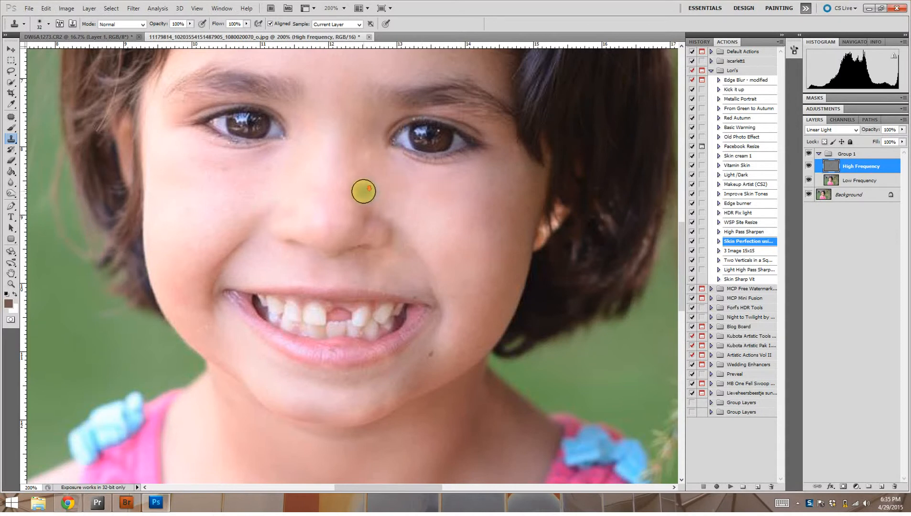
{"action": "scroll", "coordinate": [364, 193], "scroll_direction": "down", "scroll_amount": 1}
{"action": "key", "text": "ctrl+z"}
- Clone clean skin over the small marks on the evenly lit cheek below the eye
{"action": "left_click", "coordinate": [187, 198]}
{"action": "left_click", "coordinate": [191, 207]}
{"action": "left_click", "coordinate": [215, 155]}
{"action": "left_click", "coordinate": [215, 161]}
{"action": "left_click", "coordinate": [203, 173]}
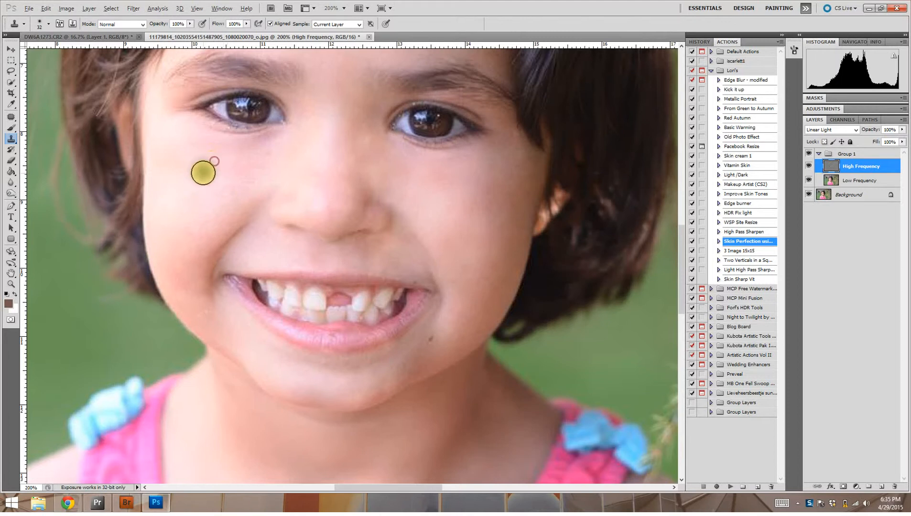
- Set the clone brush to 61 px and touch up the skin between the nose and the retouched cheek
{"action": "scroll", "coordinate": [312, 167], "scroll_direction": "down", "scroll_amount": 2}
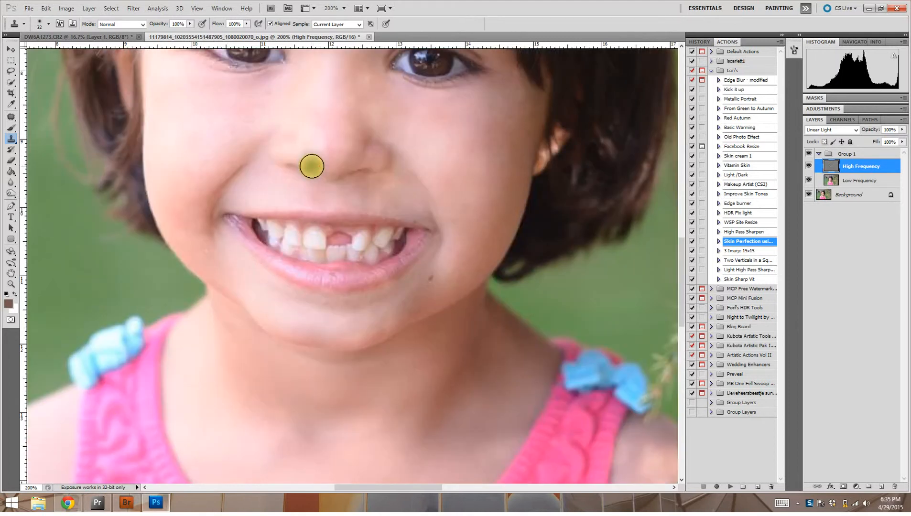
{"action": "scroll", "coordinate": [312, 166], "scroll_direction": "down", "scroll_amount": 3}
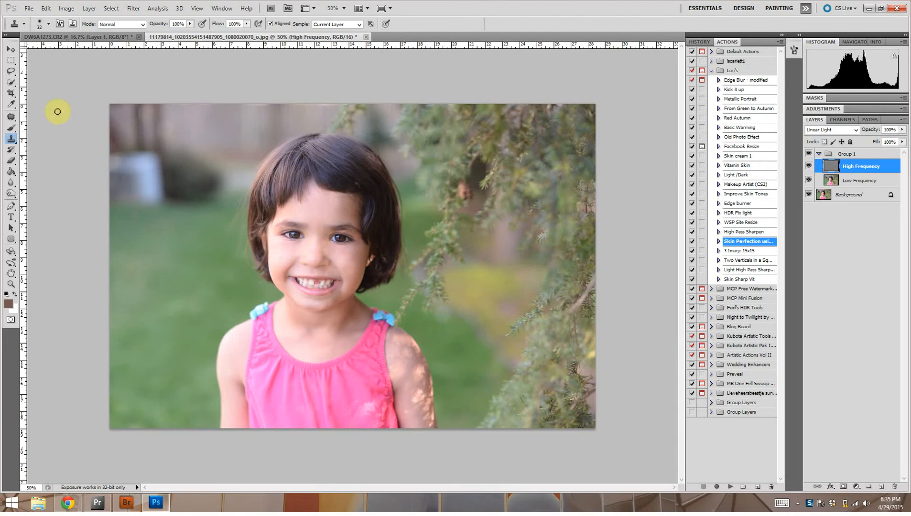
{"action": "left_click", "coordinate": [47, 25]}
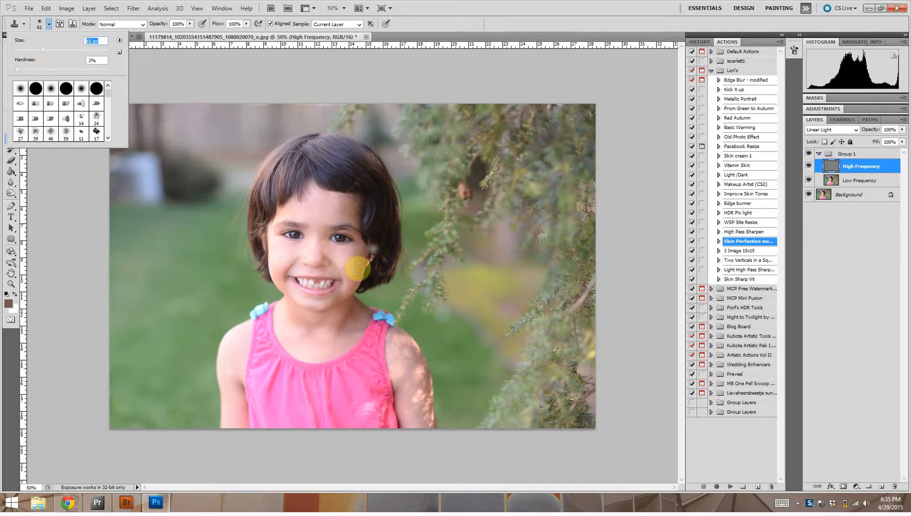
{"action": "left_click", "coordinate": [343, 258]}
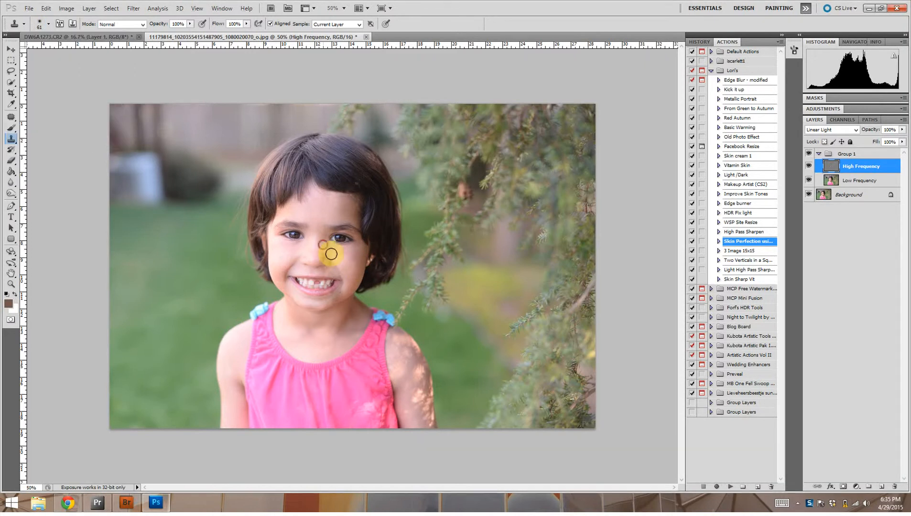
{"action": "mouse_move", "coordinate": [326, 246]}
{"action": "left_mouse_down"}
{"action": "mouse_move", "coordinate": [345, 254]}
{"action": "mouse_move", "coordinate": [332, 254]}
{"action": "left_mouse_up"}
{"action": "left_click", "coordinate": [344, 255], "text": "alt"}
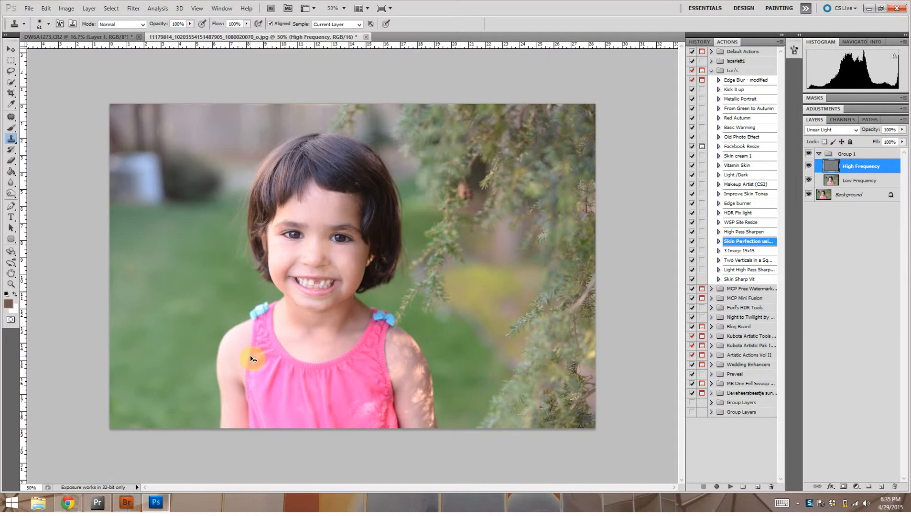
- Clone skin from the evenly lit arm over the bright patches on the lower part of the sun-dappled arm
{"action": "key", "text": "ctrl+plus"}
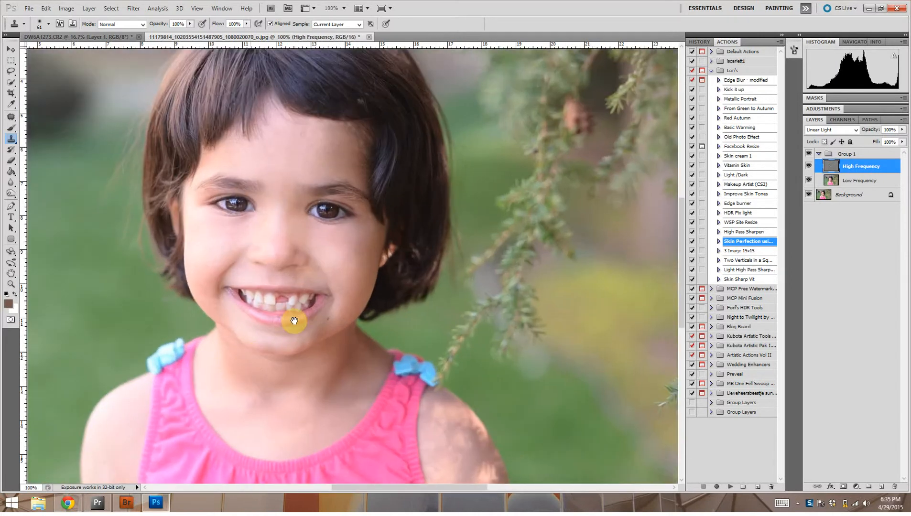
{"action": "left_click_drag", "start_coordinate": [297, 345], "coordinate": [313, 165]}
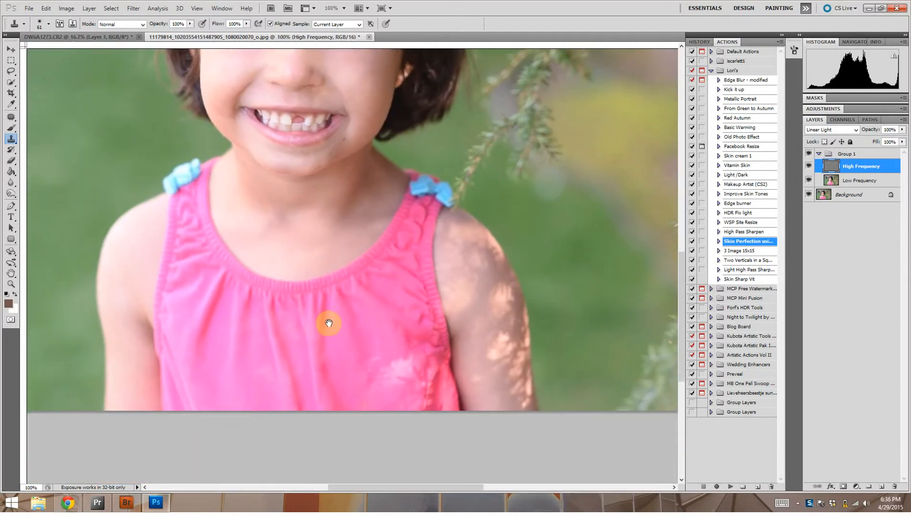
{"action": "left_click_drag", "start_coordinate": [301, 340], "coordinate": [329, 324]}
{"action": "left_click", "coordinate": [198, 260], "text": "alt"}
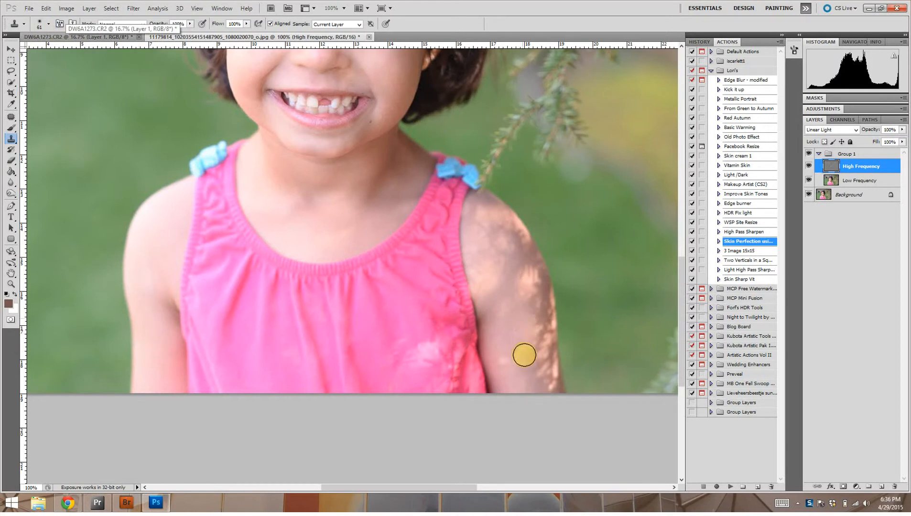
{"action": "left_click", "coordinate": [166, 345], "text": "alt"}
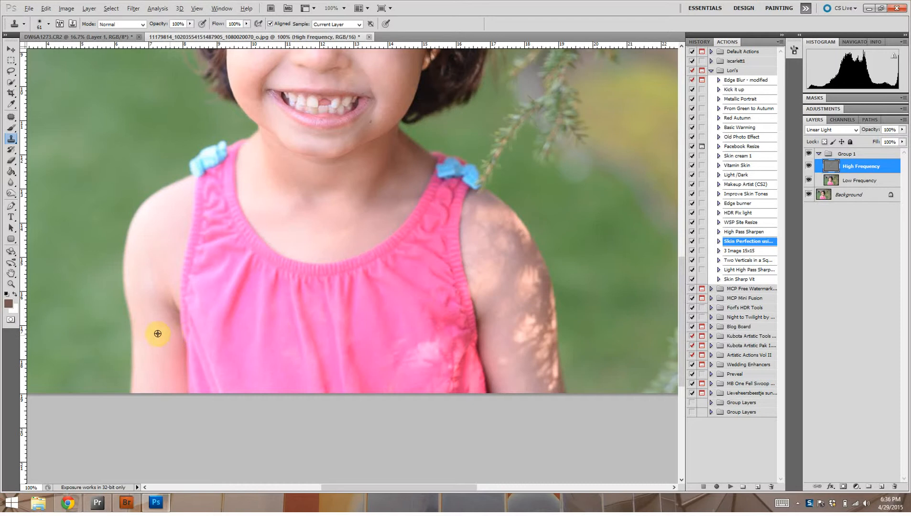
{"action": "mouse_move", "coordinate": [457, 340]}
{"action": "left_mouse_down"}
{"action": "mouse_move", "coordinate": [510, 324]}
{"action": "mouse_move", "coordinate": [515, 345]}
{"action": "mouse_move", "coordinate": [514, 323]}
{"action": "left_mouse_up"}
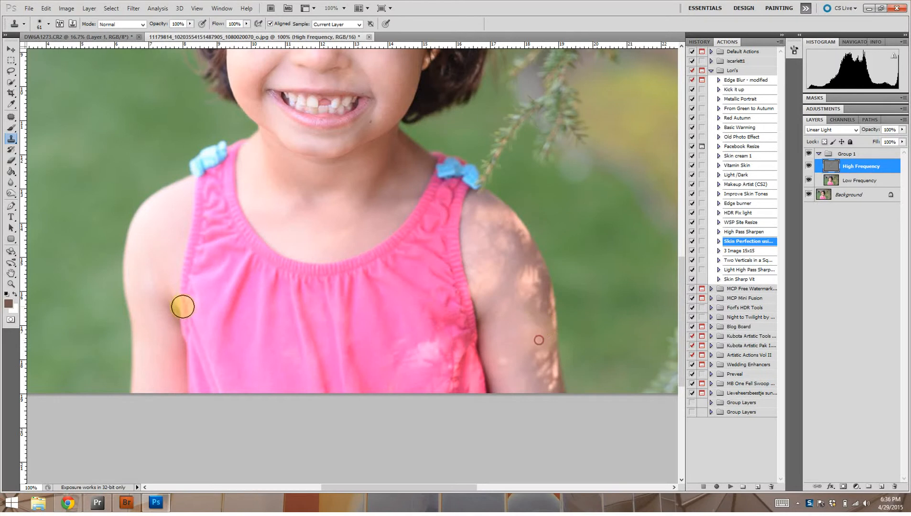
{"action": "left_click", "coordinate": [158, 350], "text": "alt"}
{"action": "mouse_move", "coordinate": [497, 353]}
{"action": "left_mouse_down"}
{"action": "mouse_move", "coordinate": [510, 354]}
{"action": "mouse_move", "coordinate": [509, 365]}
{"action": "left_mouse_up"}
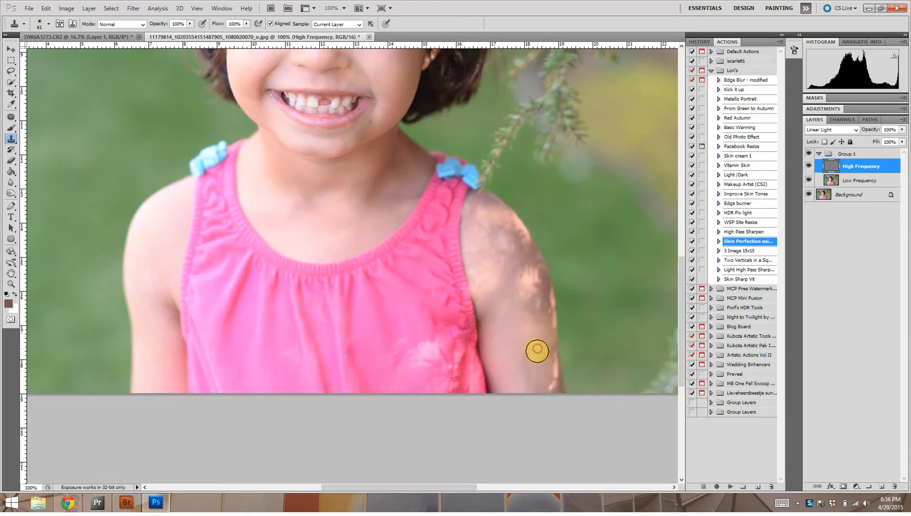
- Clone nearby arm skin over the leftover light spots toward the outer edge of the lower arm
{"action": "left_click", "coordinate": [511, 340], "text": "alt"}
{"action": "left_click_drag", "start_coordinate": [534, 351], "coordinate": [535, 366]}
{"action": "left_click", "coordinate": [514, 353], "text": "alt"}
{"action": "left_click", "coordinate": [523, 340]}
{"action": "left_click", "coordinate": [520, 365]}
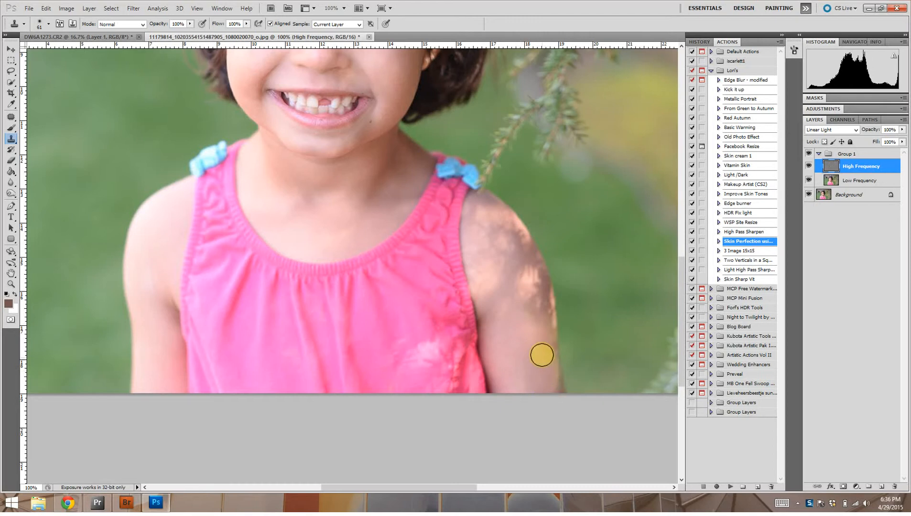
{"action": "left_click", "coordinate": [535, 364], "text": "alt"}
- Clone smooth skin over the dappled light across the middle and upper part of the spotted arm
{"action": "left_click", "coordinate": [535, 294]}
{"action": "left_click", "coordinate": [527, 281]}
{"action": "left_click", "coordinate": [516, 274]}
{"action": "left_click", "coordinate": [525, 347], "text": "alt"}
{"action": "left_click", "coordinate": [505, 304]}
{"action": "left_click", "coordinate": [515, 329], "text": "alt"}
{"action": "left_click", "coordinate": [492, 284]}
{"action": "left_click", "coordinate": [484, 290]}
{"action": "left_click", "coordinate": [513, 311], "text": "alt"}
{"action": "left_click", "coordinate": [517, 275]}
- Clone even skin over the remaining light patches on the shoulder beside the dress strap
{"action": "left_click", "coordinate": [491, 233]}
{"action": "left_click", "coordinate": [502, 244]}
{"action": "left_click", "coordinate": [507, 271]}
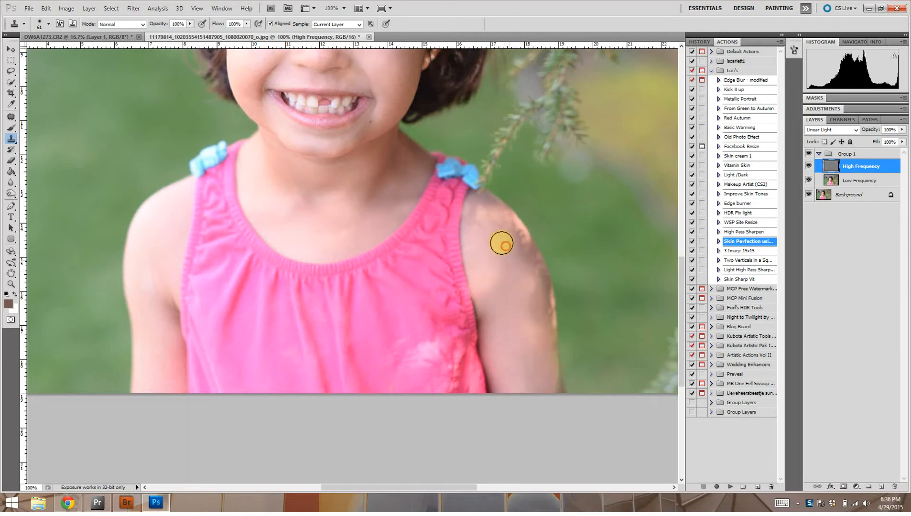
{"action": "left_click", "coordinate": [478, 213], "text": "alt"}
{"action": "left_click", "coordinate": [489, 287]}
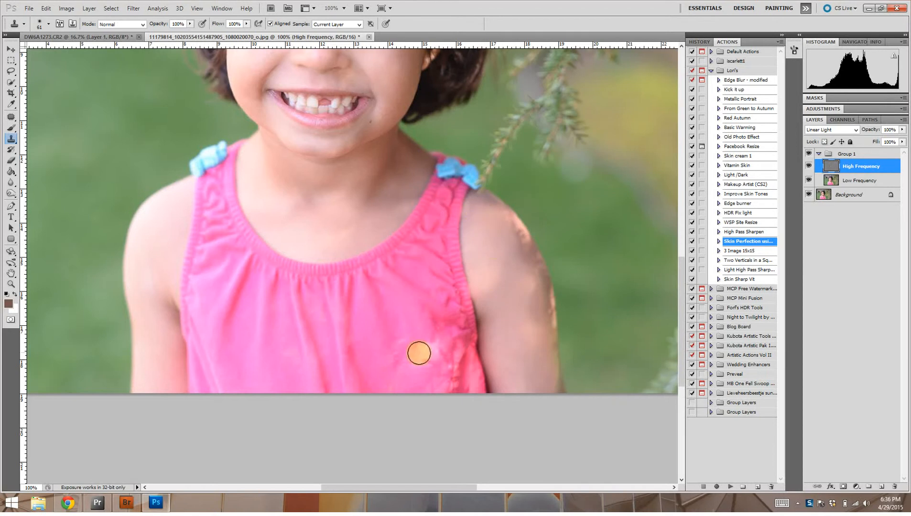
- Clone even skin over the remaining light patches on the upper arm and the outer curve of the shoulder
{"action": "left_click", "coordinate": [516, 293], "text": "alt"}
{"action": "left_click", "coordinate": [515, 254]}
{"action": "left_click_drag", "start_coordinate": [525, 250], "coordinate": [509, 226]}
{"action": "left_click", "coordinate": [494, 219], "text": "alt"}
{"action": "left_click", "coordinate": [500, 256]}
{"action": "left_click", "coordinate": [510, 284], "text": "alt"}
{"action": "mouse_move", "coordinate": [535, 281]}
{"action": "left_mouse_down"}
{"action": "mouse_move", "coordinate": [524, 256]}
{"action": "mouse_move", "coordinate": [535, 280]}
{"action": "left_mouse_up"}
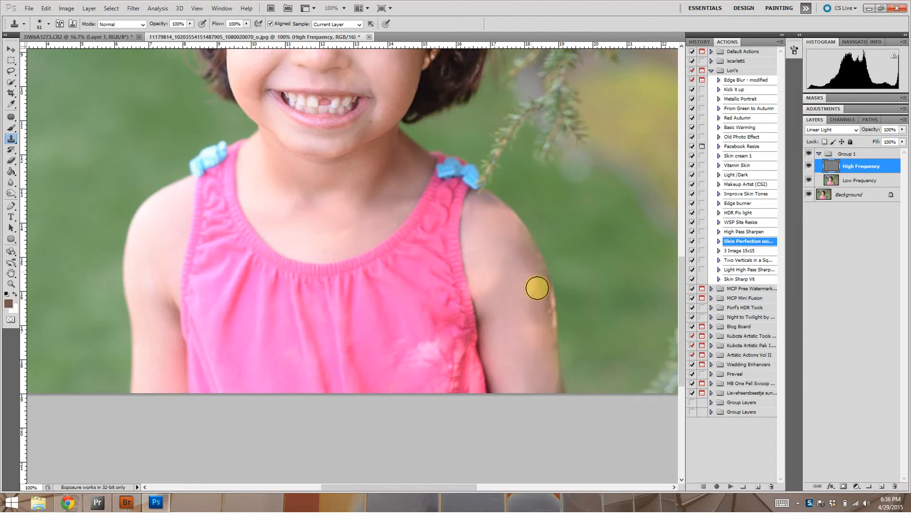
- Clone clean skin over the bright spots along the outer edge and middle of the lower arm
{"action": "left_click", "coordinate": [540, 328], "text": "alt"}
{"action": "left_click", "coordinate": [529, 348], "text": "alt"}
{"action": "left_click_drag", "start_coordinate": [537, 329], "coordinate": [543, 304]}
{"action": "left_click", "coordinate": [536, 289], "text": "alt"}
{"action": "mouse_move", "coordinate": [529, 348]}
{"action": "left_mouse_down"}
{"action": "mouse_move", "coordinate": [531, 311]}
{"action": "mouse_move", "coordinate": [513, 262]}
{"action": "mouse_move", "coordinate": [510, 306]}
{"action": "left_mouse_up"}
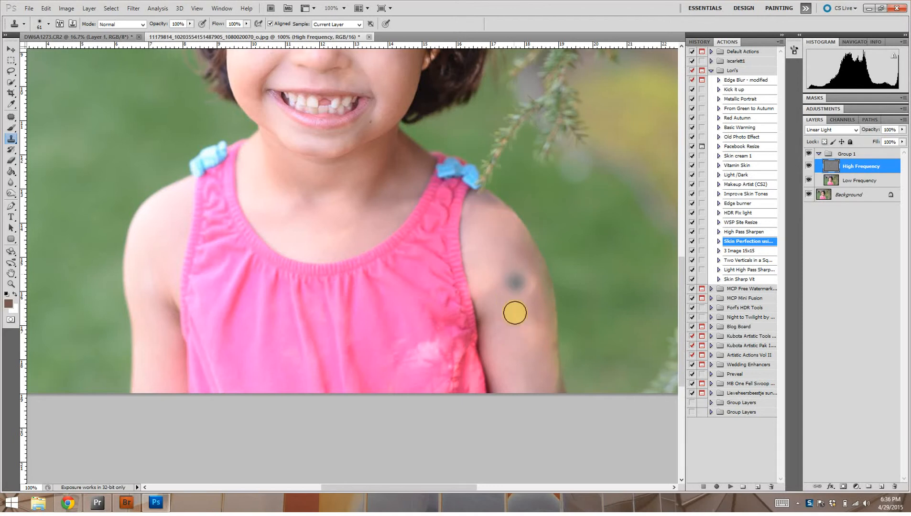
- On the Low Frequency layer, paint sampled skin tone over the upper arm's patches with a 108 px soft brush
{"action": "left_click", "coordinate": [856, 181]}
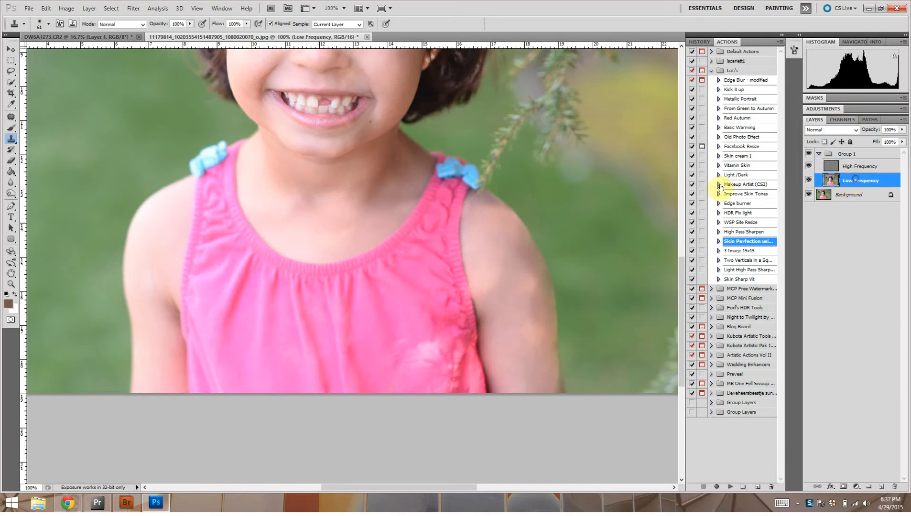
{"action": "left_click", "coordinate": [11, 130]}
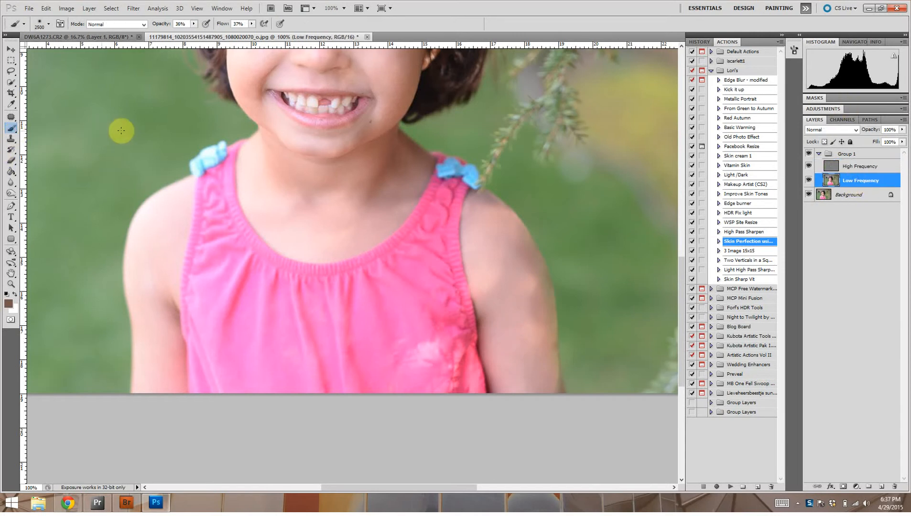
{"action": "left_click", "coordinate": [50, 24]}
{"action": "left_click", "coordinate": [64, 50]}
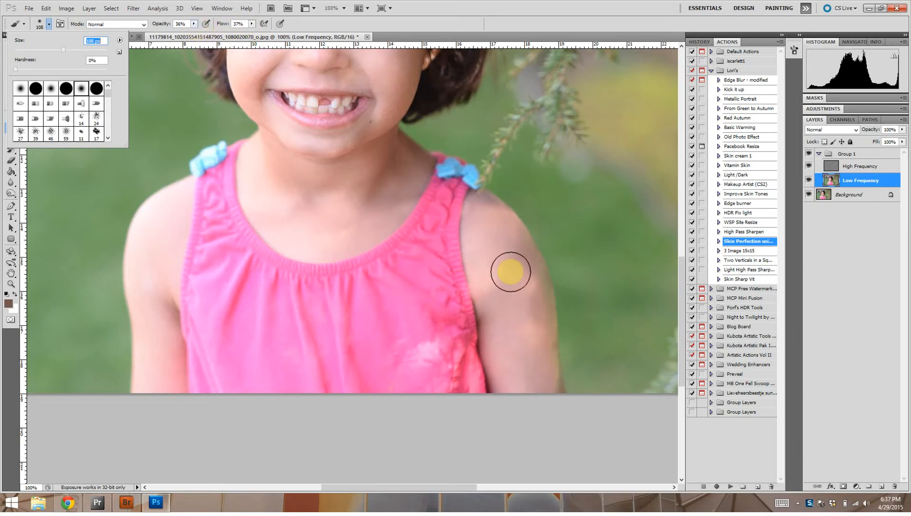
{"action": "left_click", "coordinate": [486, 260], "text": "alt"}
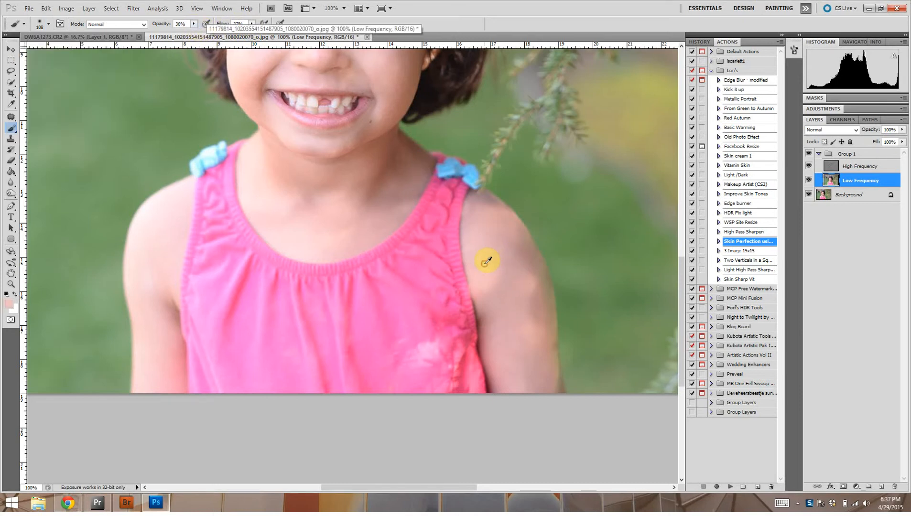
{"action": "mouse_move", "coordinate": [488, 263]}
{"action": "left_mouse_down"}
{"action": "mouse_move", "coordinate": [502, 303]}
{"action": "mouse_move", "coordinate": [490, 243]}
{"action": "mouse_move", "coordinate": [502, 324]}
{"action": "mouse_move", "coordinate": [516, 293]}
{"action": "left_mouse_up"}
- Sample skin tone from the lower arm and paint it over the uneven color from there up to the shoulder
{"action": "left_click", "coordinate": [543, 342], "text": "alt"}
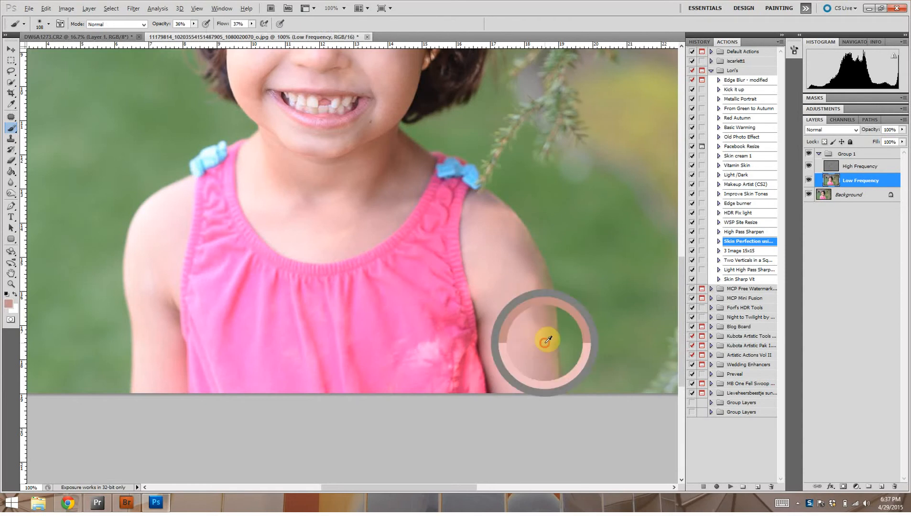
{"action": "mouse_move", "coordinate": [539, 354]}
{"action": "left_mouse_down"}
{"action": "mouse_move", "coordinate": [506, 245]}
{"action": "mouse_move", "coordinate": [517, 243]}
{"action": "mouse_move", "coordinate": [478, 215]}
{"action": "left_mouse_up"}
{"action": "left_click", "coordinate": [520, 249], "text": "alt"}
{"action": "left_click", "coordinate": [223, 74]}
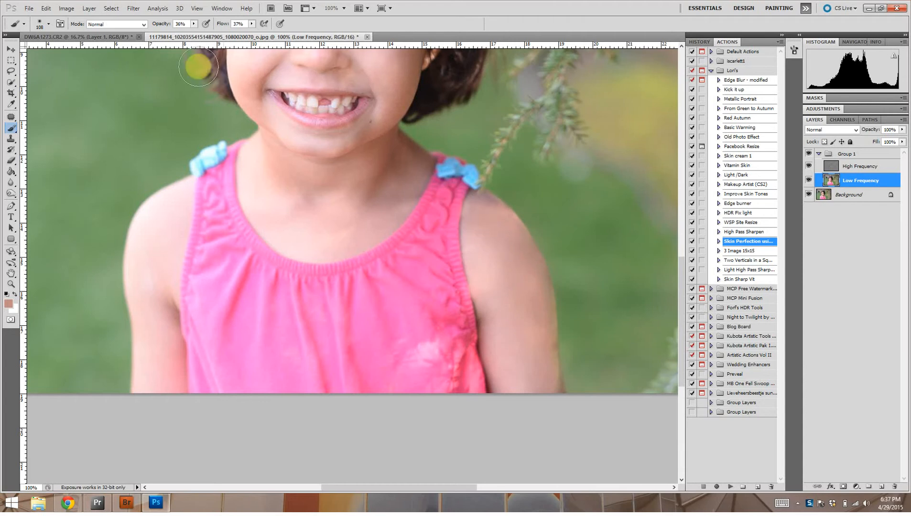
- Reduce the brush to 43 px and paint sampled skin tone over the small uneven areas on the shoulder and lower arm
{"action": "left_click", "coordinate": [49, 24]}
{"action": "left_click_drag", "start_coordinate": [40, 50], "coordinate": [34, 49]}
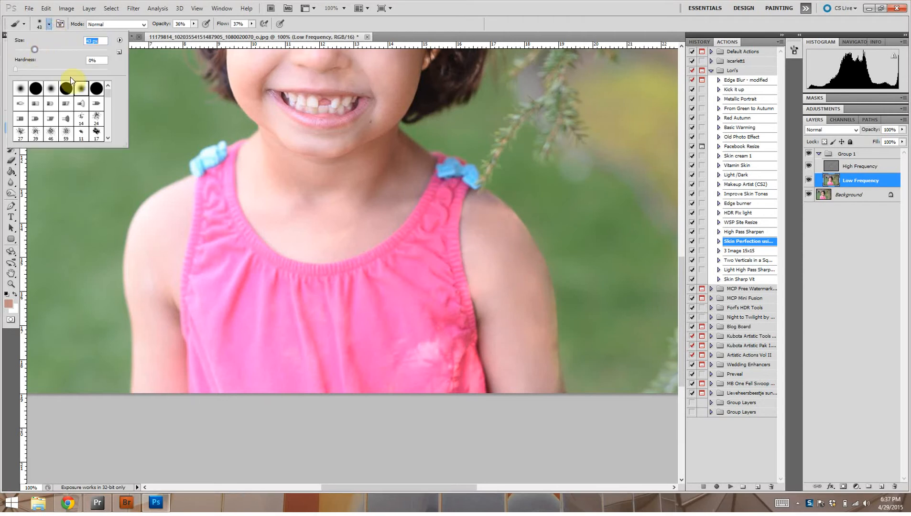
{"action": "left_click", "coordinate": [491, 221]}
{"action": "mouse_move", "coordinate": [492, 208]}
{"action": "left_mouse_down"}
{"action": "mouse_move", "coordinate": [474, 197]}
{"action": "mouse_move", "coordinate": [500, 211]}
{"action": "mouse_move", "coordinate": [470, 215]}
{"action": "mouse_move", "coordinate": [485, 236]}
{"action": "left_mouse_up"}
{"action": "mouse_move", "coordinate": [535, 332]}
{"action": "left_mouse_down"}
{"action": "mouse_move", "coordinate": [553, 393]}
{"action": "mouse_move", "coordinate": [562, 388]}
{"action": "mouse_move", "coordinate": [550, 367]}
{"action": "mouse_move", "coordinate": [551, 344]}
{"action": "mouse_move", "coordinate": [556, 391]}
{"action": "mouse_move", "coordinate": [542, 271]}
{"action": "mouse_move", "coordinate": [533, 326]}
{"action": "mouse_move", "coordinate": [536, 280]}
{"action": "mouse_move", "coordinate": [547, 313]}
{"action": "mouse_move", "coordinate": [543, 276]}
{"action": "mouse_move", "coordinate": [555, 396]}
{"action": "mouse_move", "coordinate": [556, 387]}
{"action": "mouse_move", "coordinate": [532, 381]}
{"action": "mouse_move", "coordinate": [532, 353]}
{"action": "left_mouse_up"}
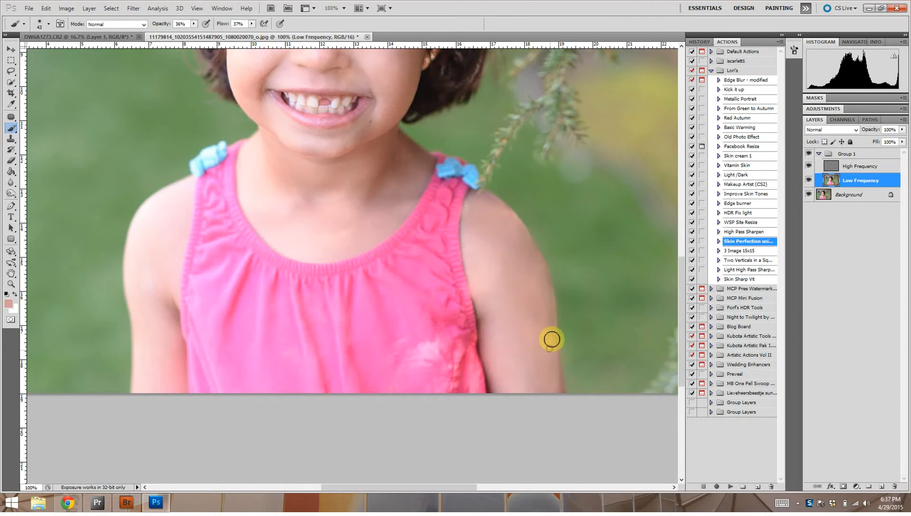
- Sample nearby skin tone and brush it along the outer edge of the upper arm
{"action": "left_click", "coordinate": [506, 252], "text": "alt"}
{"action": "left_click_drag", "start_coordinate": [507, 230], "coordinate": [524, 245]}
{"action": "left_click", "coordinate": [516, 262], "text": "alt"}
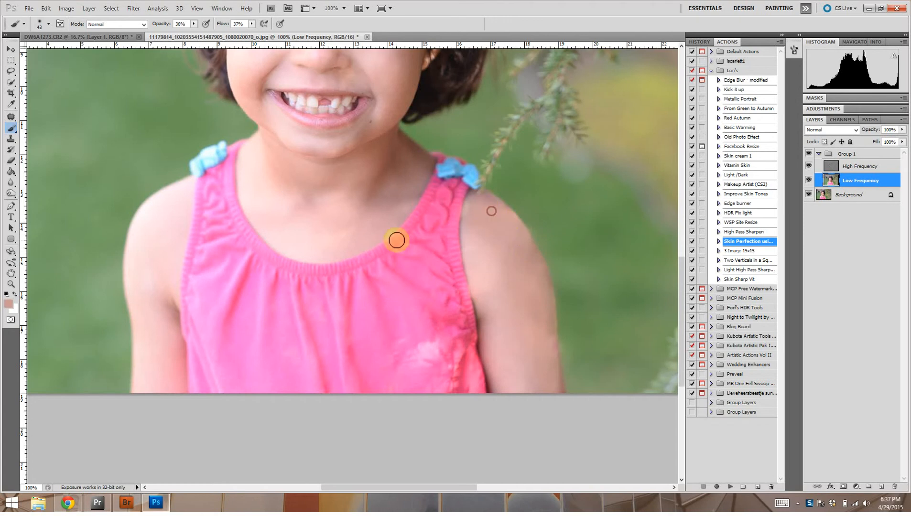
- Enlarge the brush to 110 px and blend sampled skin tone down the whole arm from shoulder to image edge
{"action": "left_click", "coordinate": [48, 25]}
{"action": "left_click", "coordinate": [64, 49]}
{"action": "left_click", "coordinate": [493, 261]}
{"action": "left_click_drag", "start_coordinate": [503, 278], "coordinate": [519, 386]}
{"action": "mouse_move", "coordinate": [485, 265]}
{"action": "left_mouse_down"}
{"action": "mouse_move", "coordinate": [509, 369]}
{"action": "mouse_move", "coordinate": [515, 353]}
{"action": "left_mouse_up"}
{"action": "mouse_move", "coordinate": [522, 270]}
{"action": "left_mouse_down"}
{"action": "mouse_move", "coordinate": [493, 223]}
{"action": "mouse_move", "coordinate": [527, 290]}
{"action": "mouse_move", "coordinate": [538, 379]}
{"action": "mouse_move", "coordinate": [484, 210]}
{"action": "mouse_move", "coordinate": [501, 238]}
{"action": "mouse_move", "coordinate": [491, 221]}
{"action": "mouse_move", "coordinate": [540, 400]}
{"action": "left_mouse_up"}
- On the High Frequency layer, use the Clone Stamp to cover the bright sun spot on the lower dress with nearby fabric
{"action": "left_click_drag", "start_coordinate": [402, 337], "coordinate": [433, 349]}
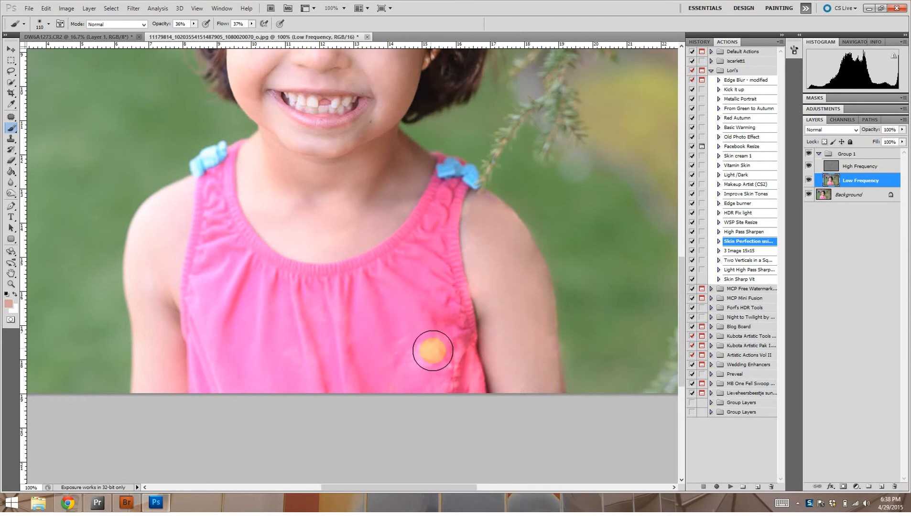
{"action": "left_click", "coordinate": [853, 167]}
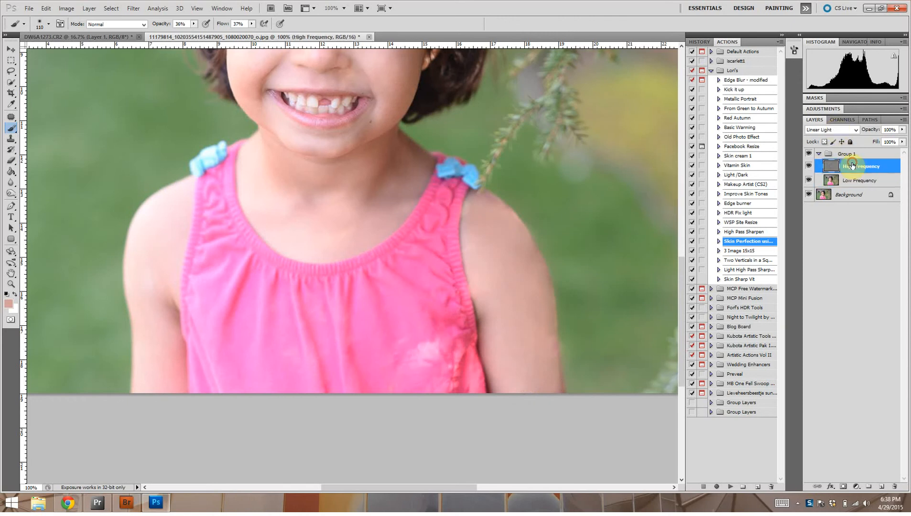
{"action": "left_click", "coordinate": [12, 139]}
{"action": "left_click", "coordinate": [412, 320], "text": "alt"}
{"action": "mouse_move", "coordinate": [413, 327]}
{"action": "left_mouse_down"}
{"action": "mouse_move", "coordinate": [429, 356]}
{"action": "mouse_move", "coordinate": [422, 369]}
{"action": "mouse_move", "coordinate": [406, 359]}
{"action": "mouse_move", "coordinate": [416, 382]}
{"action": "mouse_move", "coordinate": [427, 375]}
{"action": "mouse_move", "coordinate": [412, 310]}
{"action": "mouse_move", "coordinate": [399, 356]}
{"action": "mouse_move", "coordinate": [418, 324]}
{"action": "mouse_move", "coordinate": [418, 379]}
{"action": "mouse_move", "coordinate": [434, 393]}
{"action": "mouse_move", "coordinate": [442, 367]}
{"action": "mouse_move", "coordinate": [398, 333]}
{"action": "mouse_move", "coordinate": [444, 367]}
{"action": "mouse_move", "coordinate": [443, 396]}
{"action": "left_mouse_up"}
{"action": "left_click", "coordinate": [403, 297], "text": "alt"}
{"action": "left_click", "coordinate": [403, 347]}
{"action": "left_click", "coordinate": [420, 326], "text": "alt"}
{"action": "left_click", "coordinate": [398, 328], "text": "alt"}
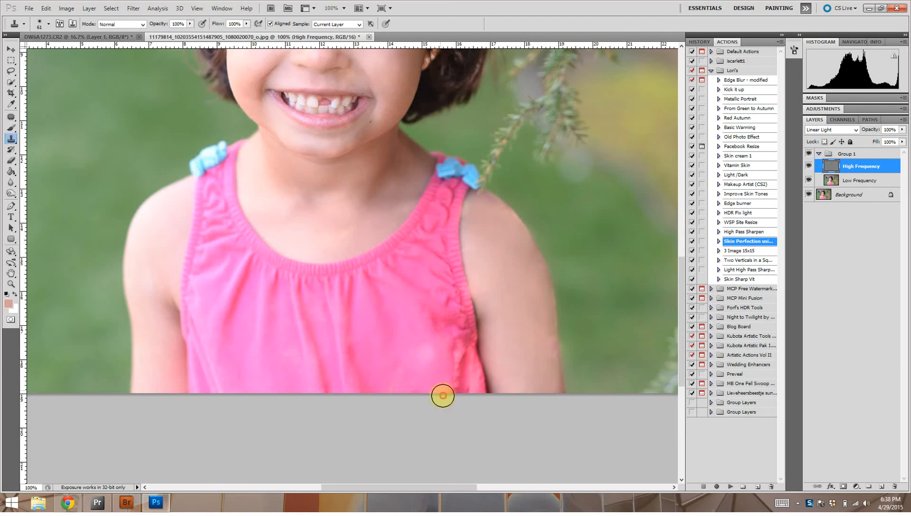
- Clone more clean fabric over the remaining light spot on the lower dress
{"action": "left_click", "coordinate": [417, 333], "text": "alt"}
{"action": "left_click", "coordinate": [423, 349]}
{"action": "left_click_drag", "start_coordinate": [423, 349], "coordinate": [443, 360]}
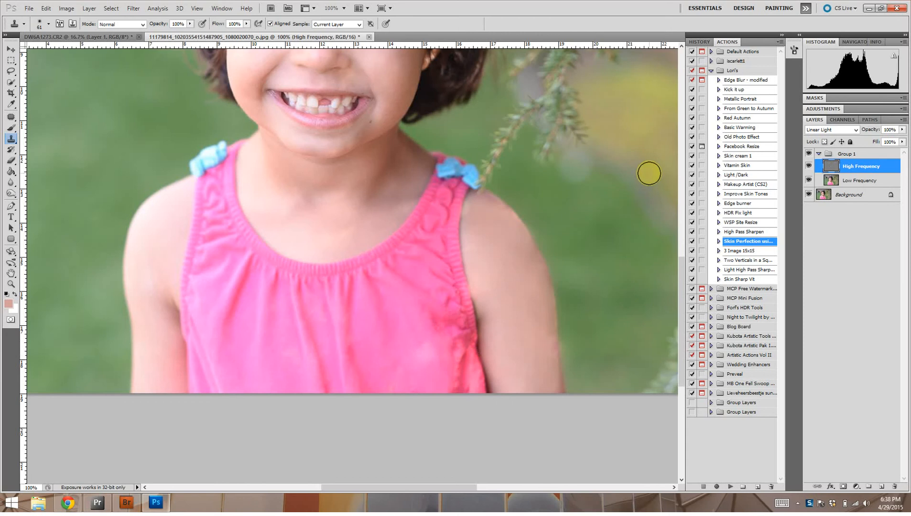
- On the Low Frequency layer, brush sampled dress pink over the pale spot on the lower dress
{"action": "left_click", "coordinate": [858, 182]}
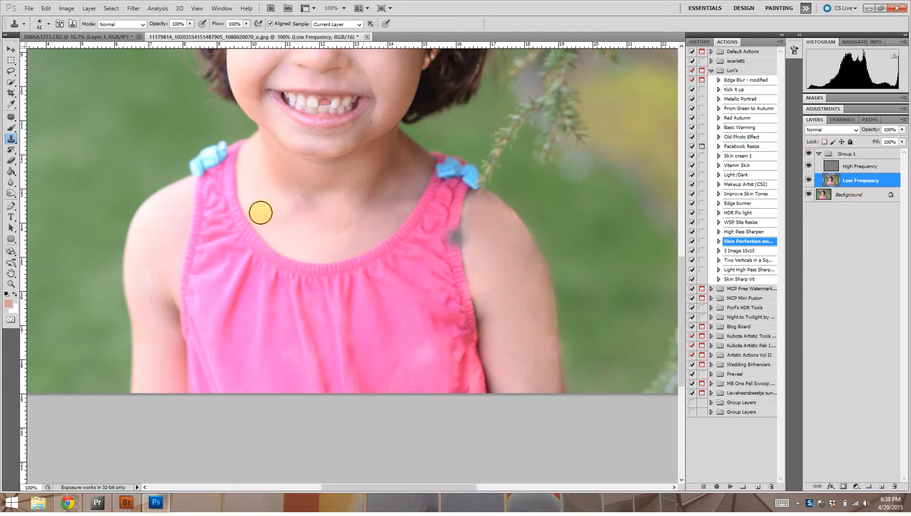
{"action": "left_click", "coordinate": [13, 128]}
{"action": "left_click", "coordinate": [422, 318], "text": "alt"}
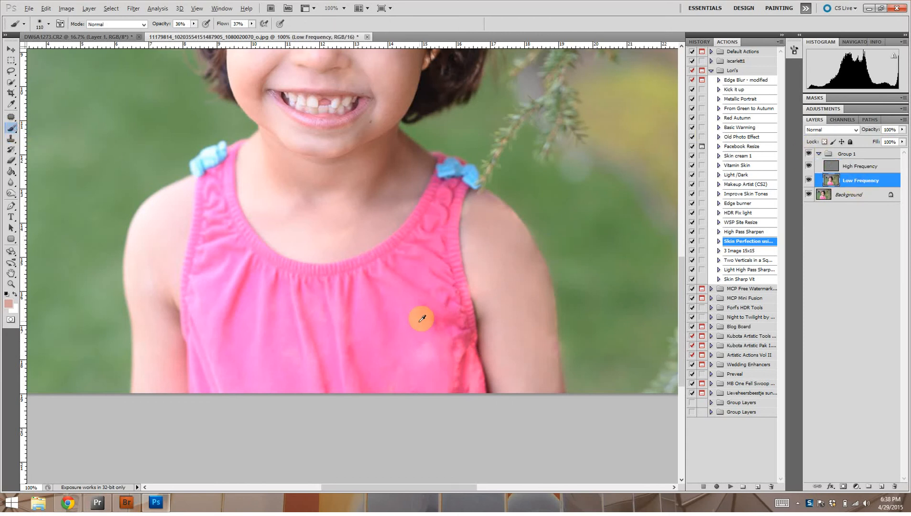
{"action": "mouse_move", "coordinate": [417, 357]}
{"action": "left_mouse_down"}
{"action": "mouse_move", "coordinate": [444, 339]}
{"action": "mouse_move", "coordinate": [431, 316]}
{"action": "mouse_move", "coordinate": [451, 379]}
{"action": "mouse_move", "coordinate": [461, 343]}
{"action": "mouse_move", "coordinate": [441, 344]}
{"action": "mouse_move", "coordinate": [430, 377]}
{"action": "mouse_move", "coordinate": [407, 363]}
{"action": "mouse_move", "coordinate": [404, 377]}
{"action": "mouse_move", "coordinate": [391, 352]}
{"action": "left_mouse_up"}
- Compare the whole portrait with and without the Group 1 retouching, and merge all visible layers into the Background
{"action": "key", "text": "ctrl+minus"}
{"action": "key", "text": "ctrl+minus"}
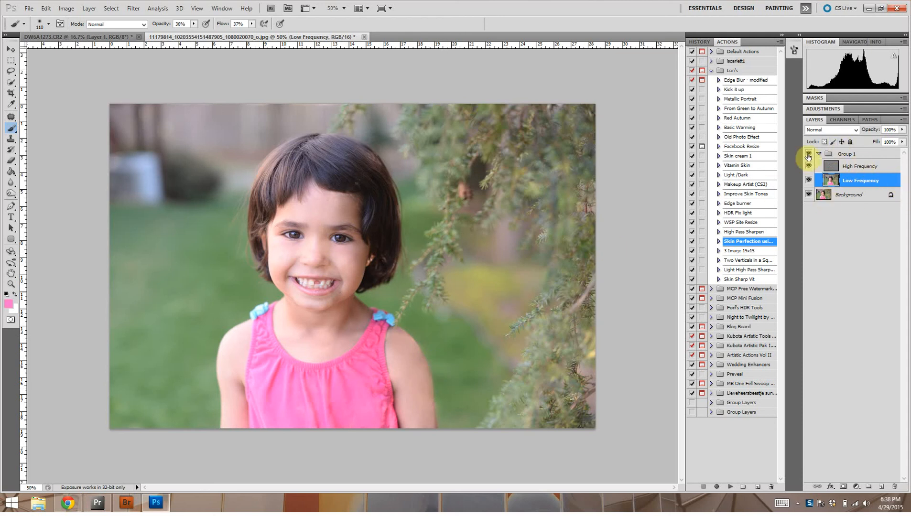
{"action": "left_click", "coordinate": [807, 155]}
{"action": "left_click", "coordinate": [808, 155]}
{"action": "left_click", "coordinate": [808, 155]}
{"action": "left_click", "coordinate": [808, 155]}
{"action": "left_click", "coordinate": [808, 156]}
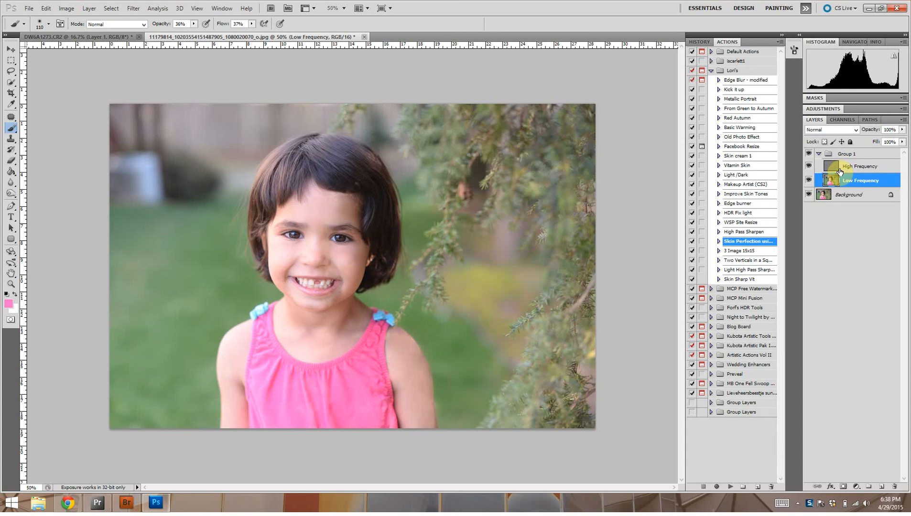
{"action": "key", "text": "ctrl+shift+e"}
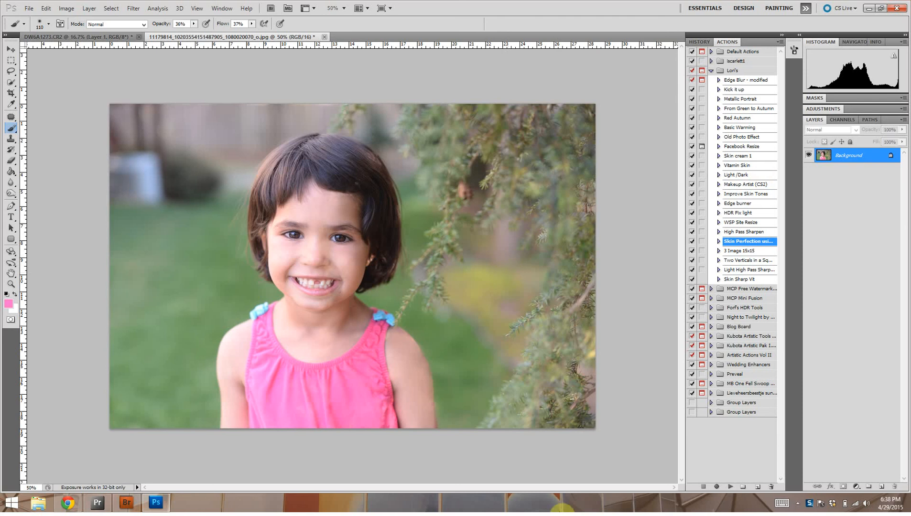
{"action": "left_click", "coordinate": [797, 504]}
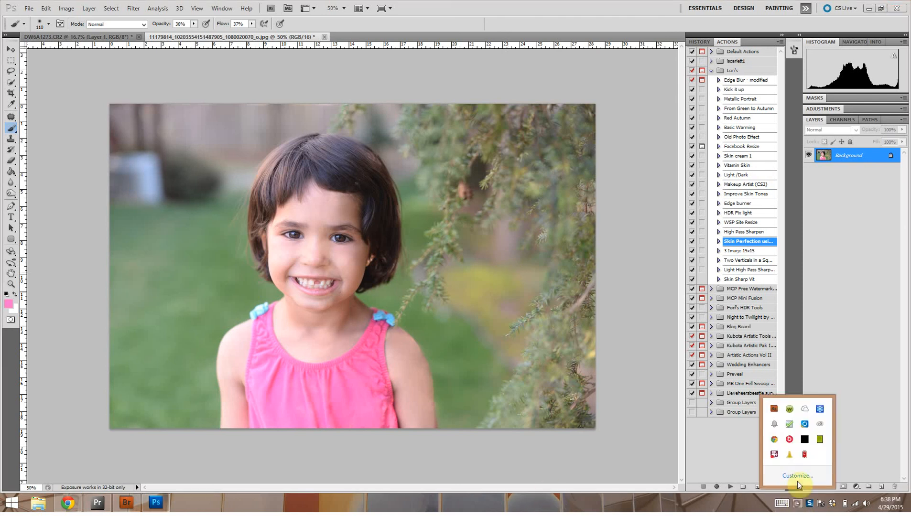
{"action": "right_click", "coordinate": [777, 457]}
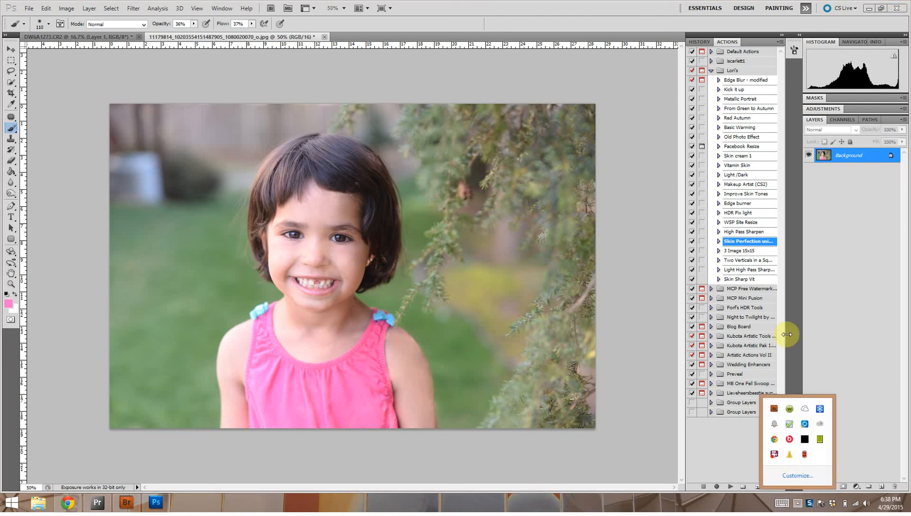